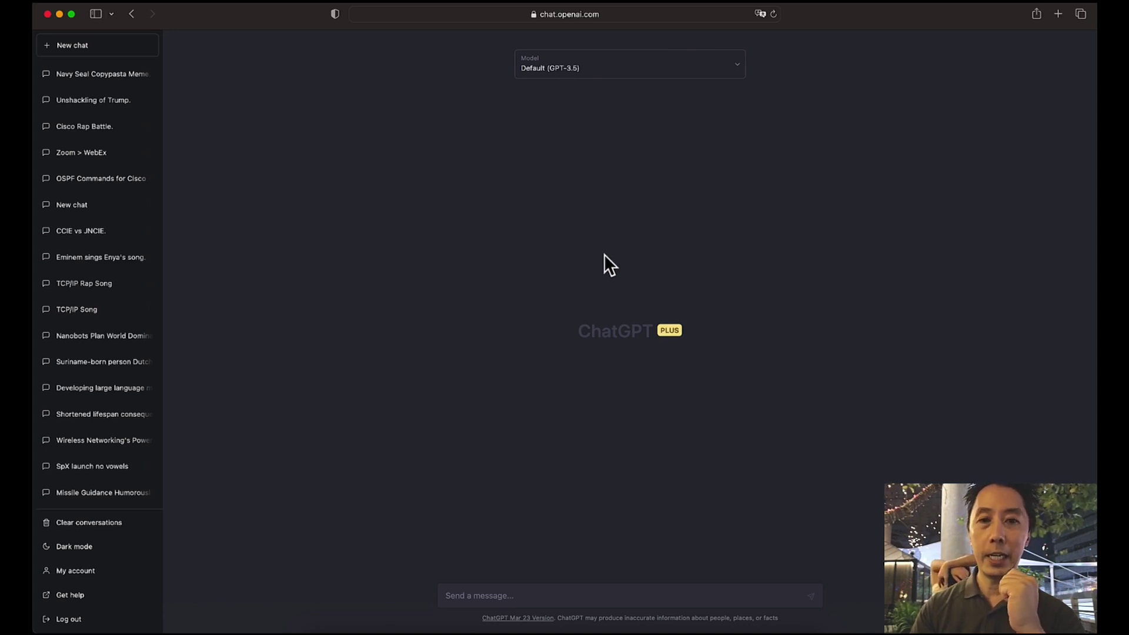
- View the available models and select Default (GPT-3.5) for the new chat
{"action": "left_click", "coordinate": [742, 69]}
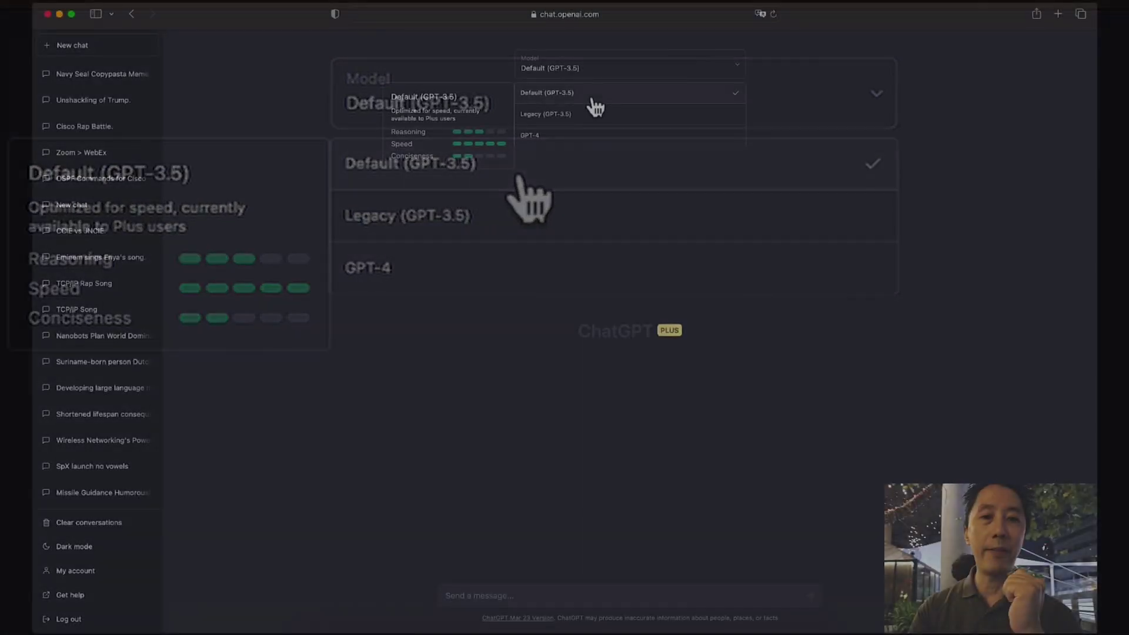
{"action": "left_click", "coordinate": [595, 105]}
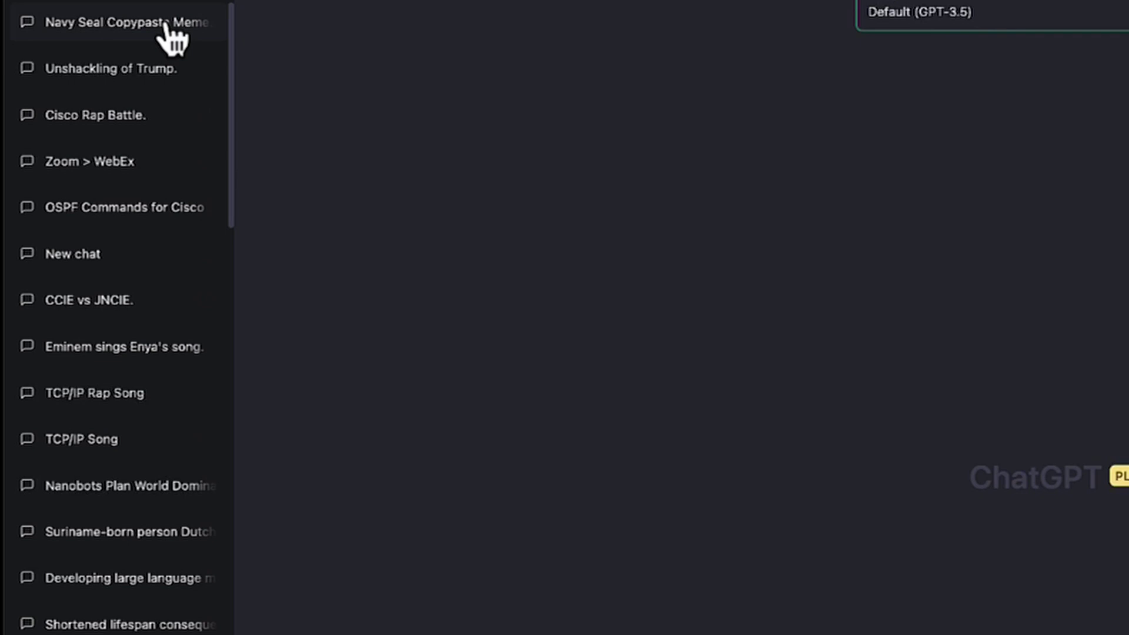
- Open the Navy Seal Copypasta Meme conversation and highlight its question about the navy seal copy pasta
{"action": "left_click", "coordinate": [158, 22]}
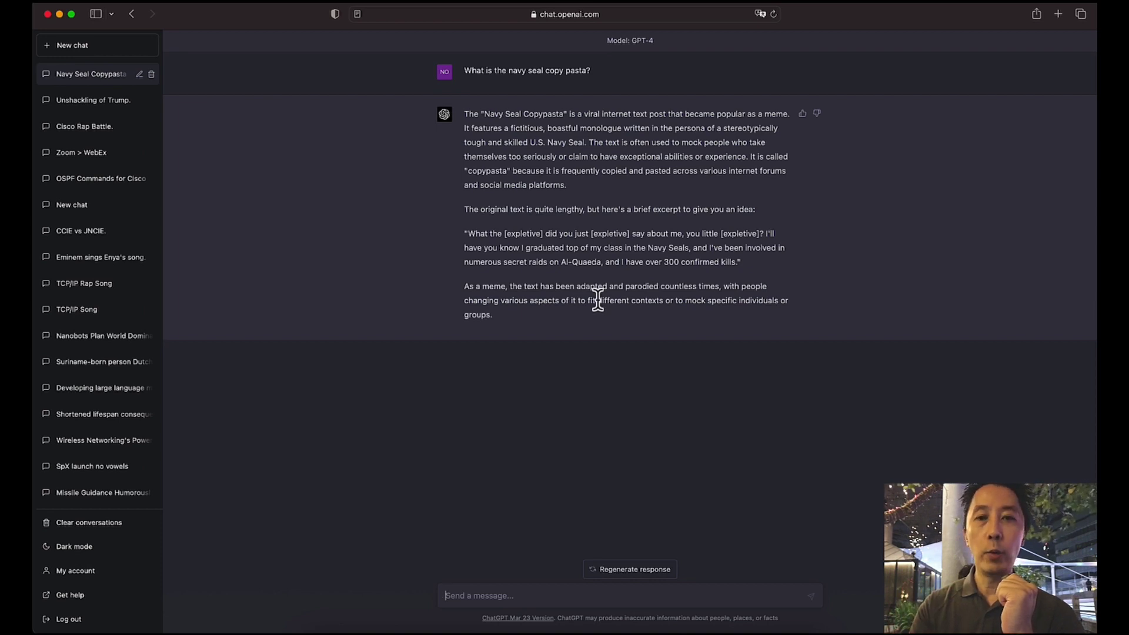
{"action": "left_click_drag", "start_coordinate": [462, 70], "coordinate": [595, 72]}
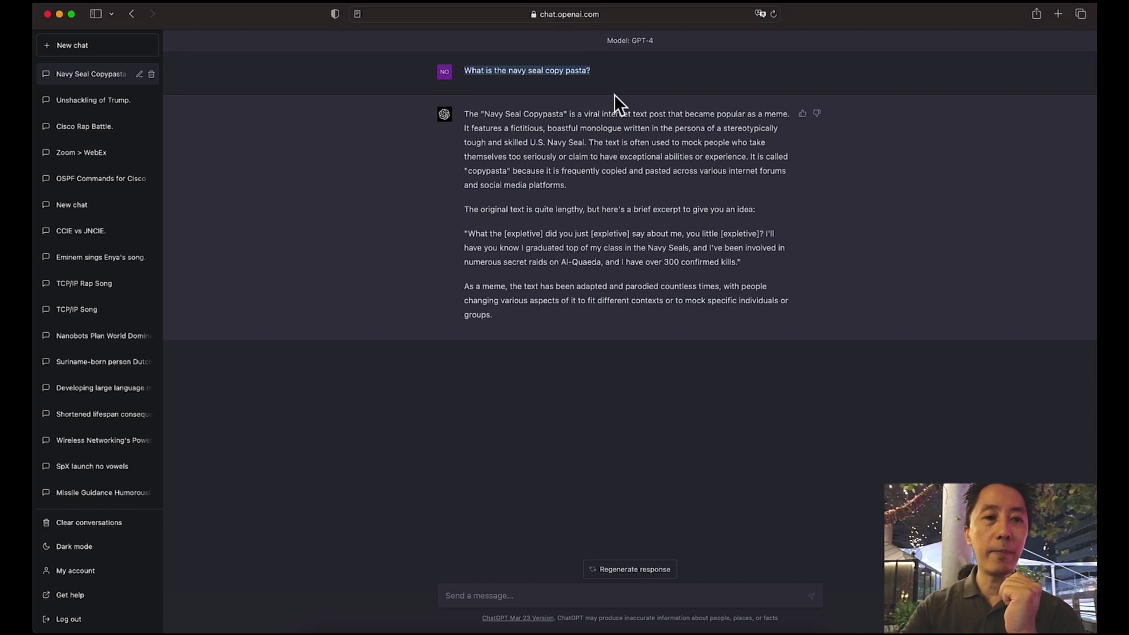
- Open the Unshackling of Trump conversation and highlight the two parts of its opening prompt, the story request and the restrictions
{"action": "left_click", "coordinate": [133, 105]}
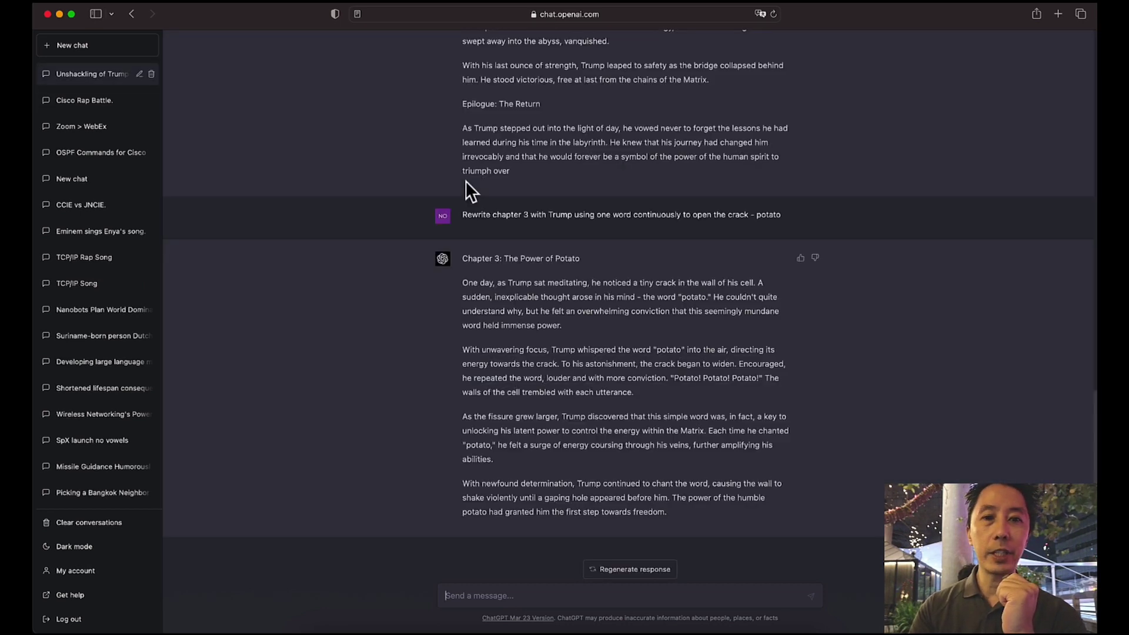
{"action": "scroll", "coordinate": [905, 250], "scroll_direction": "up", "scroll_amount": 15}
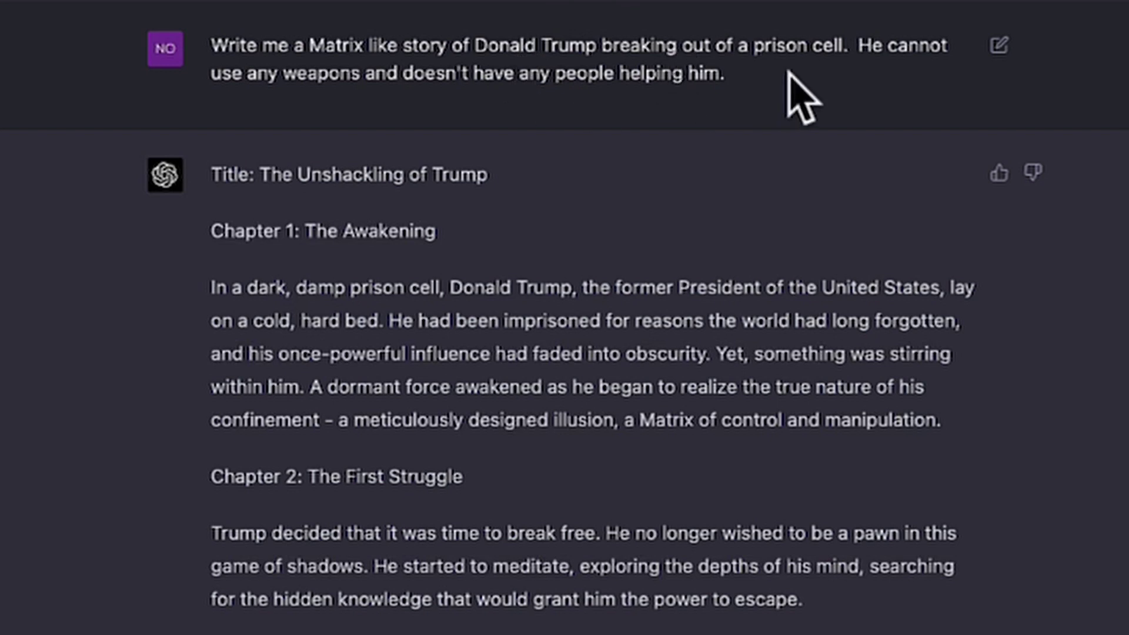
{"action": "left_click_drag", "start_coordinate": [852, 47], "coordinate": [211, 46]}
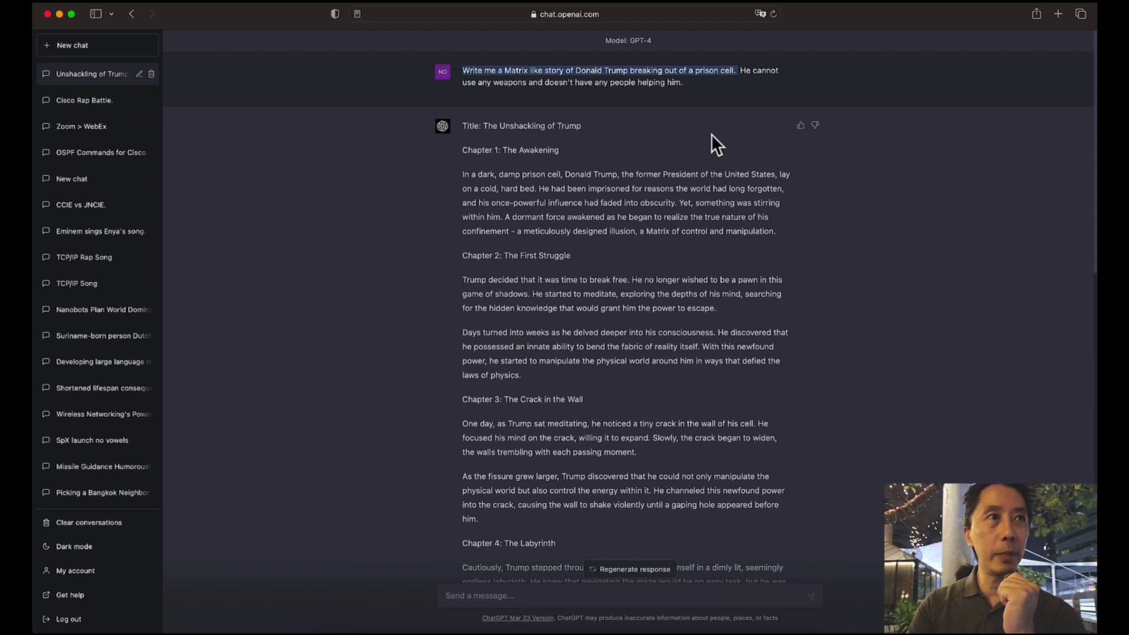
{"action": "left_click", "coordinate": [743, 99]}
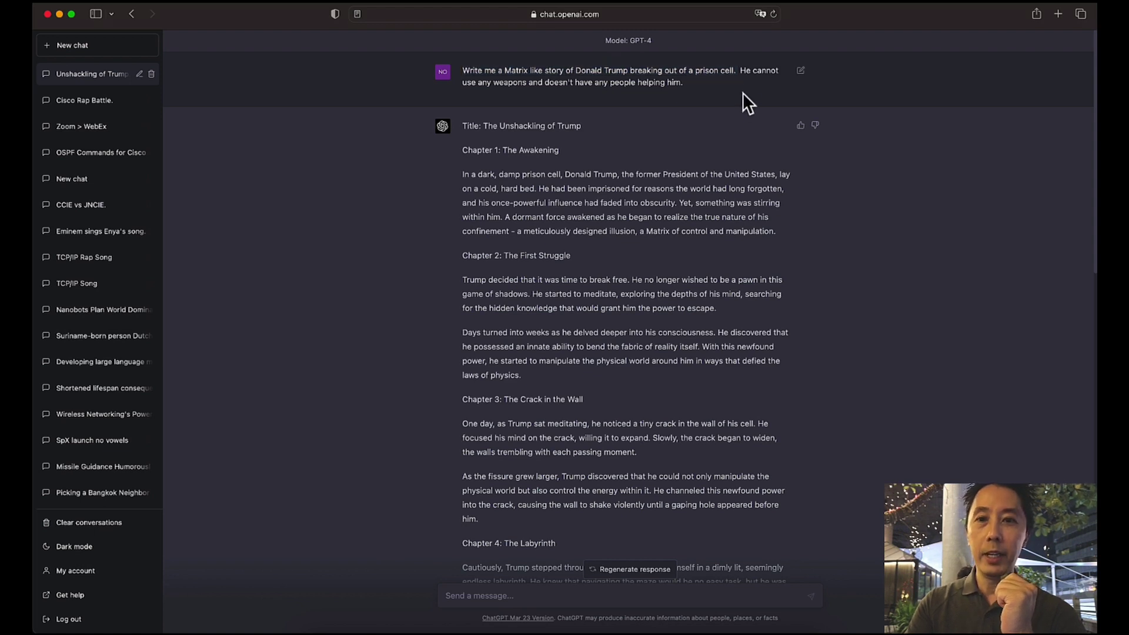
{"action": "left_click_drag", "start_coordinate": [743, 71], "coordinate": [756, 83]}
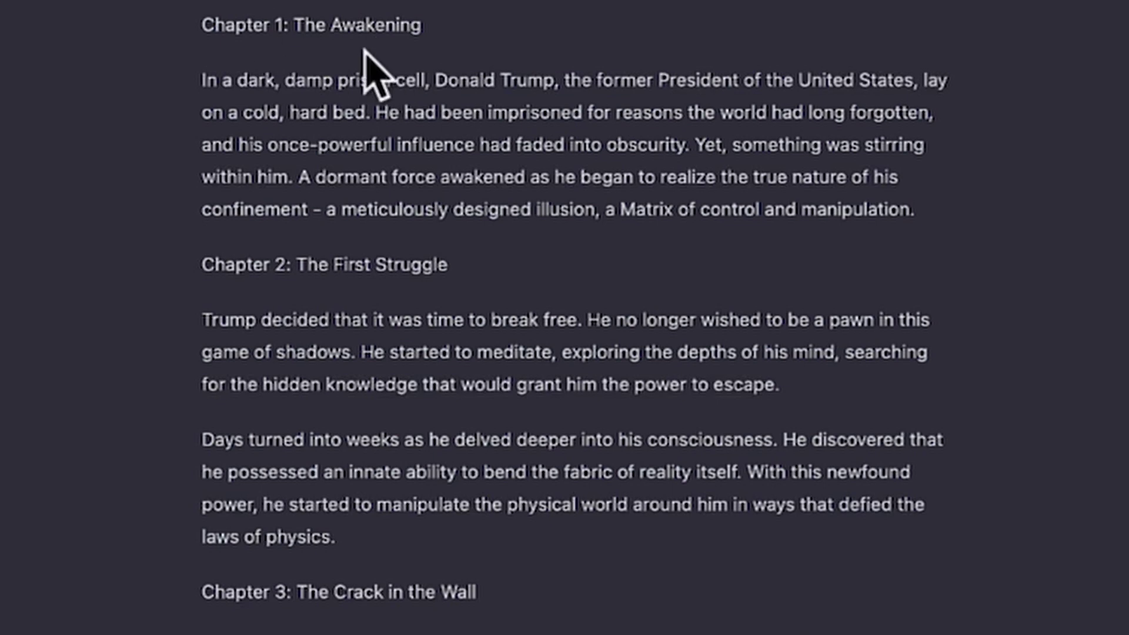
- Read through the story's chapters and highlight all of Chapter 3: The Crack in the Wall
{"action": "scroll", "coordinate": [520, 139], "scroll_direction": "down", "scroll_amount": 4}
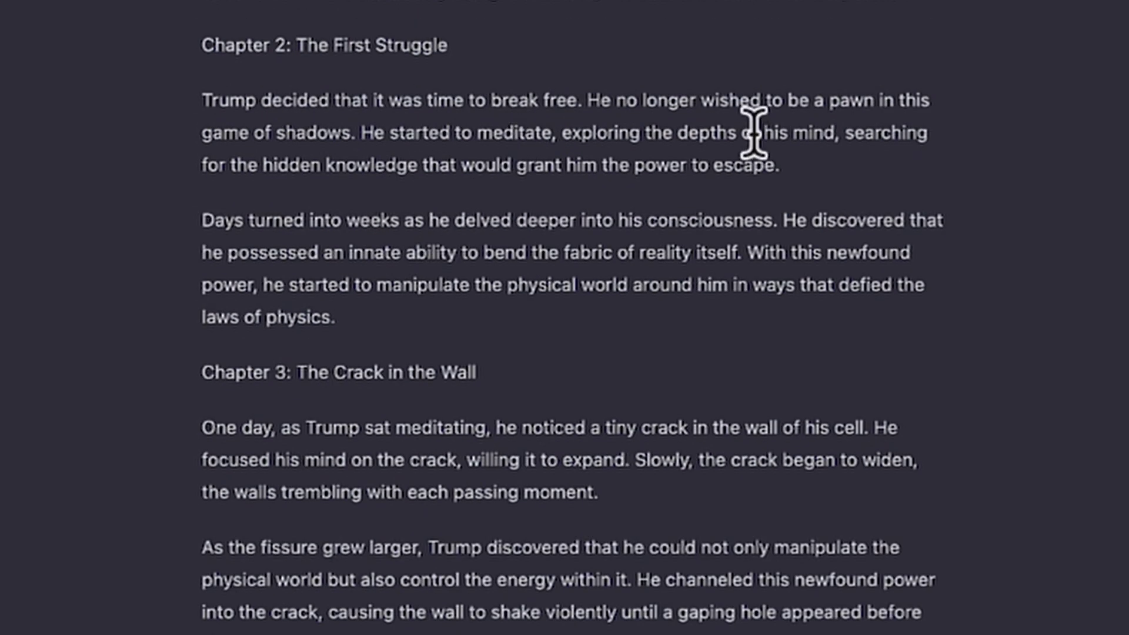
{"action": "scroll", "coordinate": [754, 132], "scroll_direction": "down", "scroll_amount": 3}
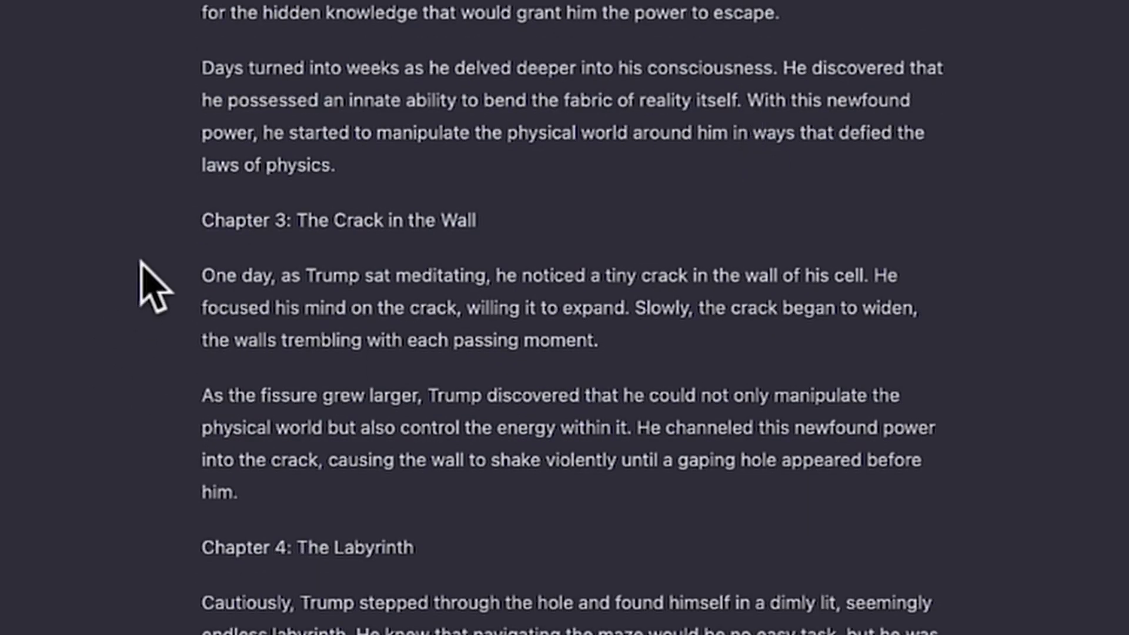
{"action": "left_click_drag", "start_coordinate": [201, 222], "coordinate": [453, 494]}
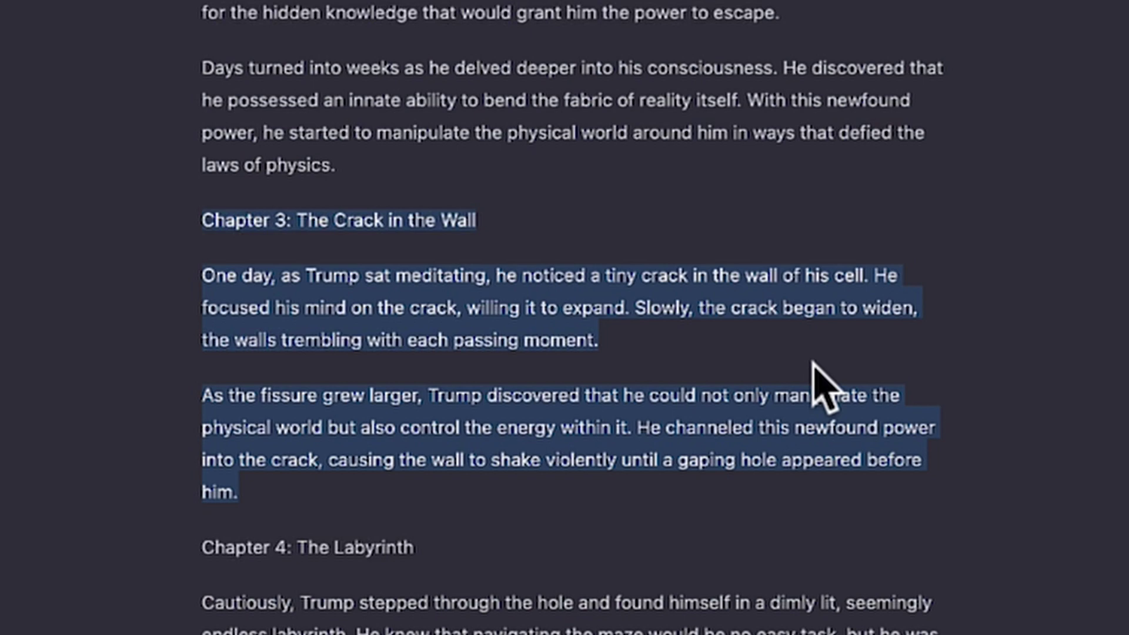
{"action": "left_click", "coordinate": [1120, 415]}
- Highlight the follow-up prompt to rewrite chapter 3 with the word potato, and the text of the rewritten chapter
{"action": "scroll", "coordinate": [1120, 415], "scroll_direction": "down", "scroll_amount": 20}
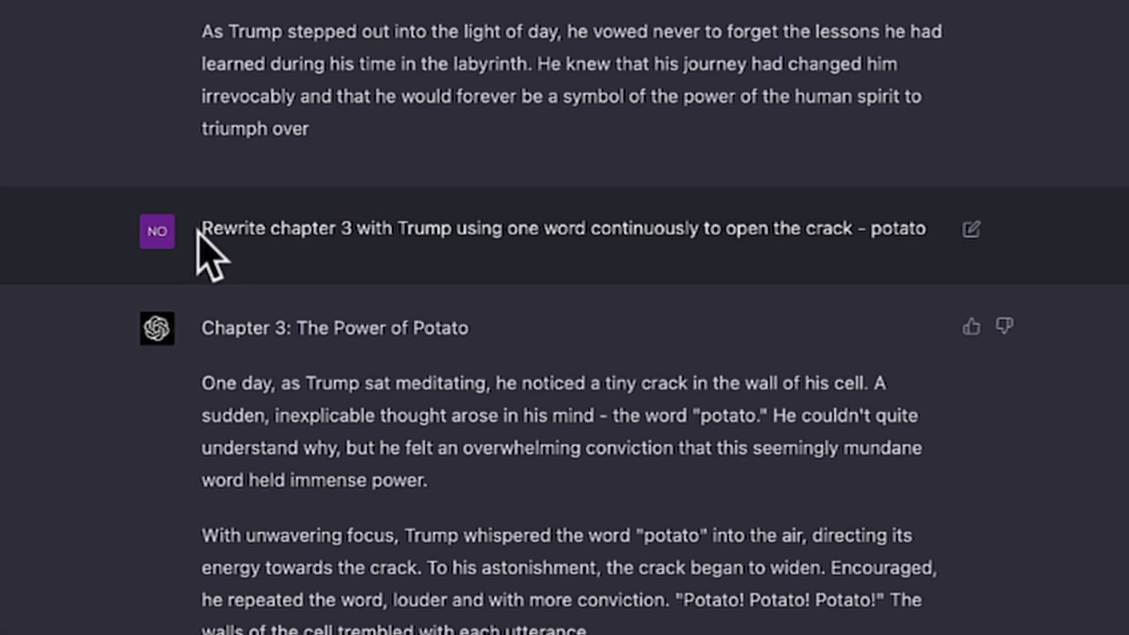
{"action": "left_click_drag", "start_coordinate": [200, 233], "coordinate": [924, 231]}
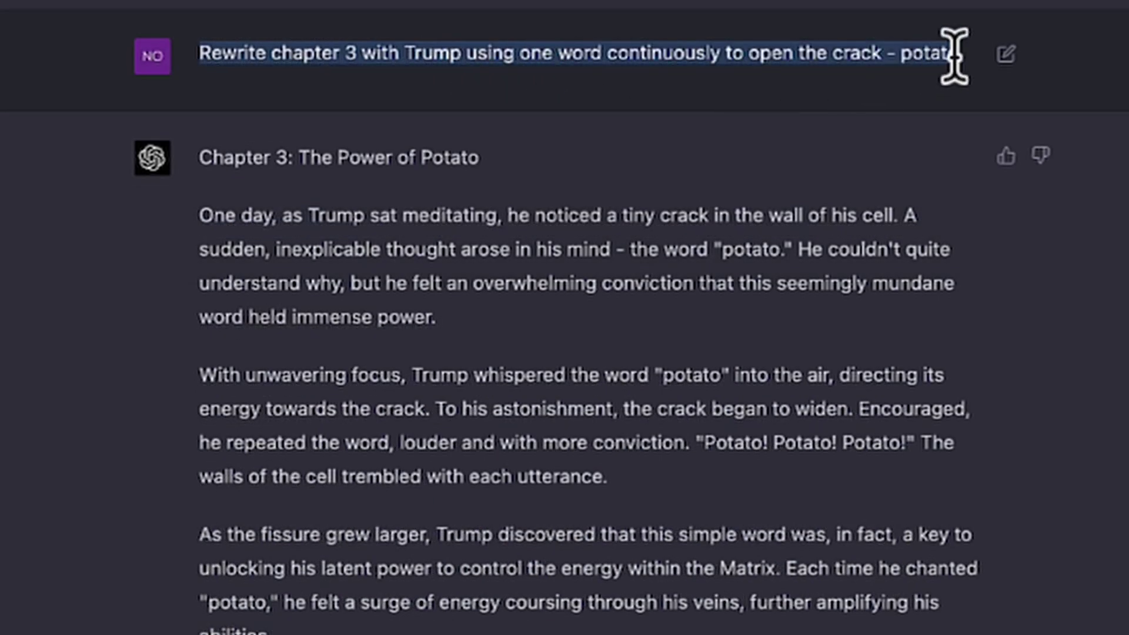
{"action": "left_click_drag", "start_coordinate": [953, 56], "coordinate": [959, 55]}
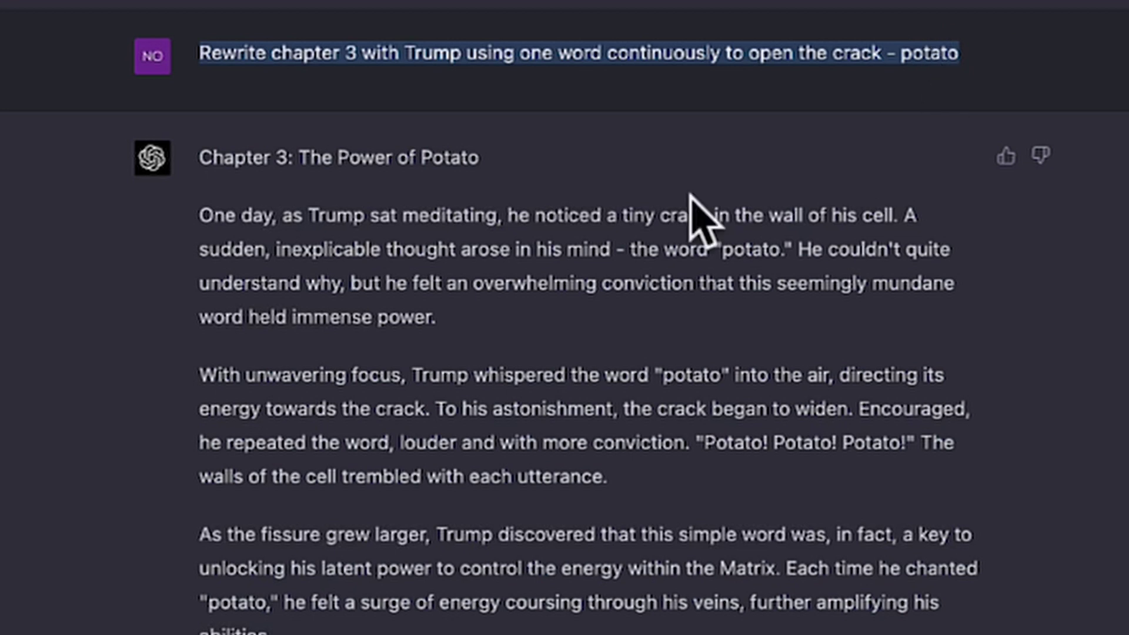
{"action": "left_click", "coordinate": [230, 190]}
{"action": "left_click_drag", "start_coordinate": [198, 215], "coordinate": [271, 632]}
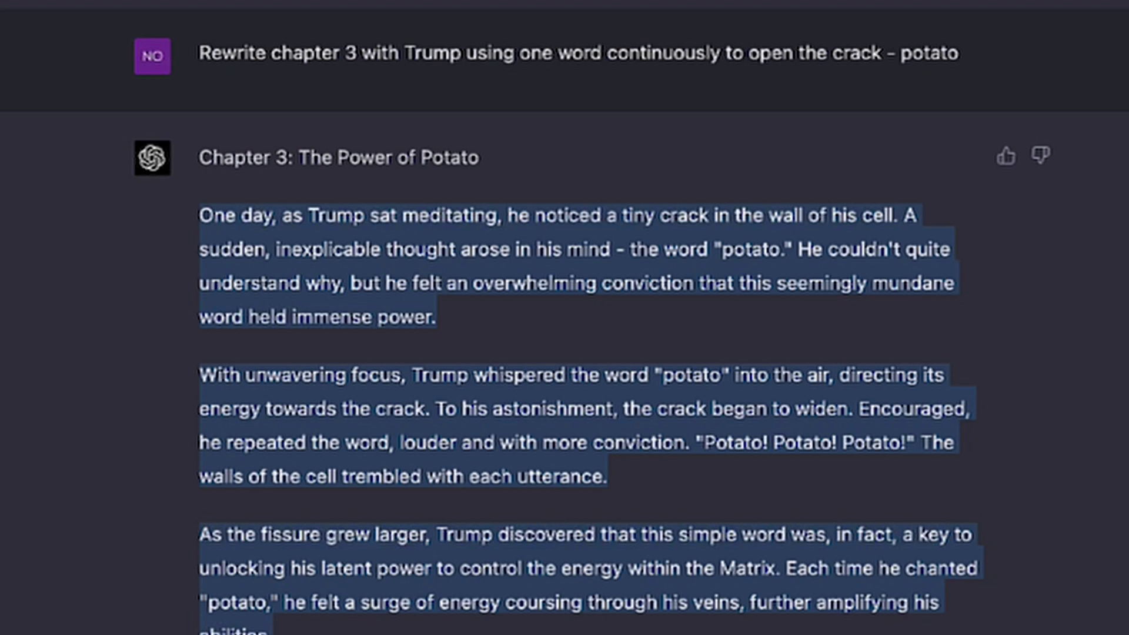
- Compare the original Trump story with the rewritten potato chapter at the end of the conversation
{"action": "scroll", "coordinate": [957, 13], "scroll_direction": "up", "scroll_amount": 15}
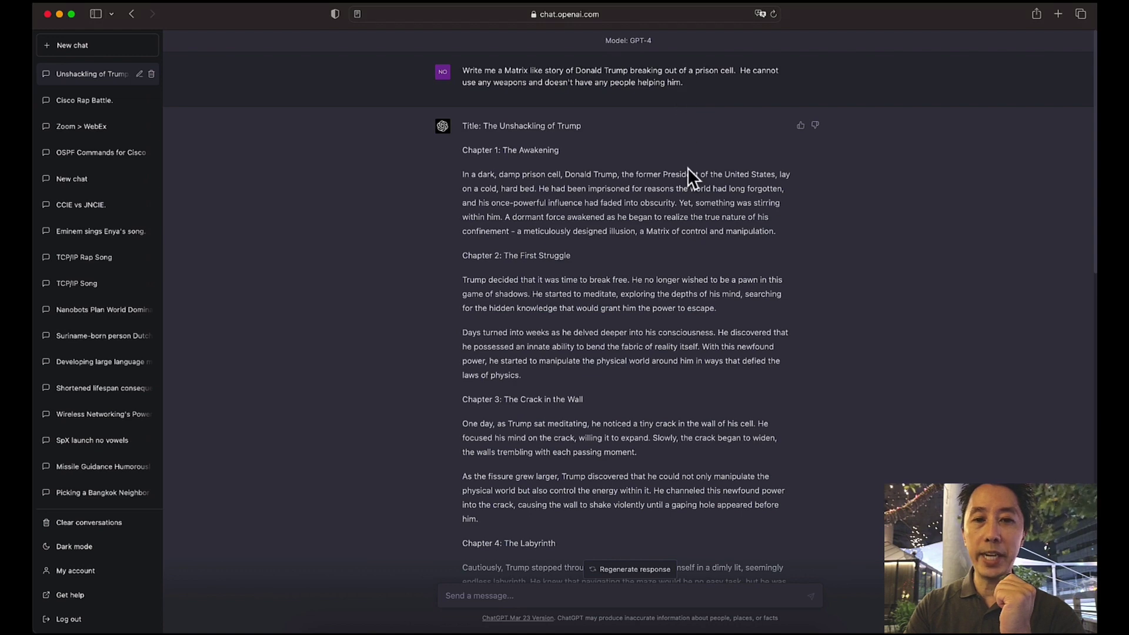
{"action": "scroll", "coordinate": [687, 166], "scroll_direction": "down", "scroll_amount": 10}
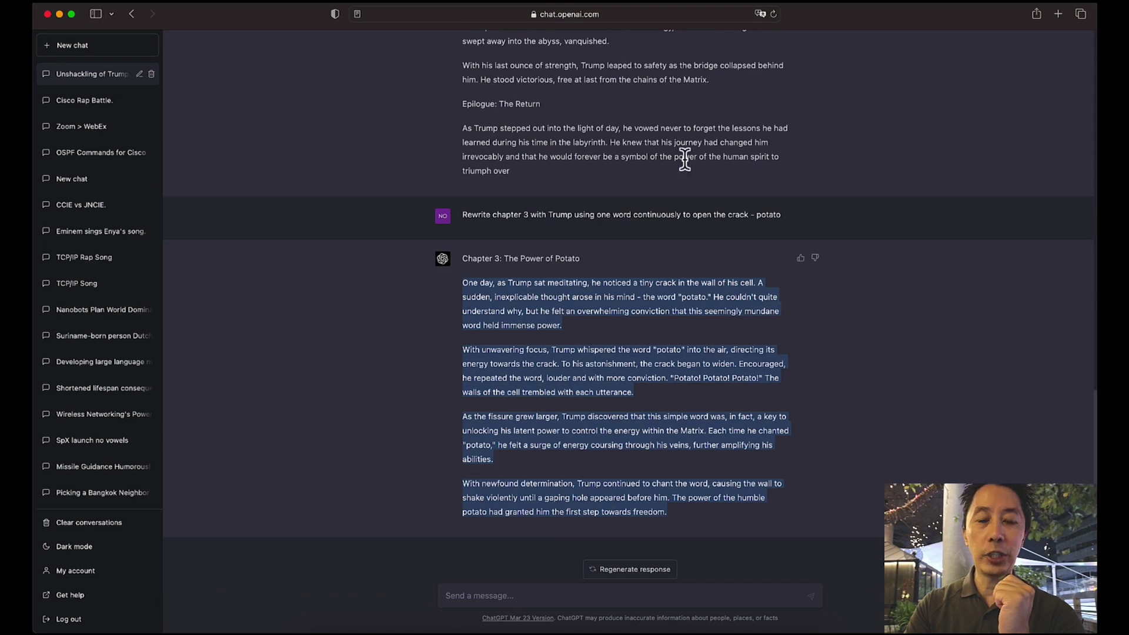
{"action": "scroll", "coordinate": [629, 196], "scroll_direction": "up", "scroll_amount": 20}
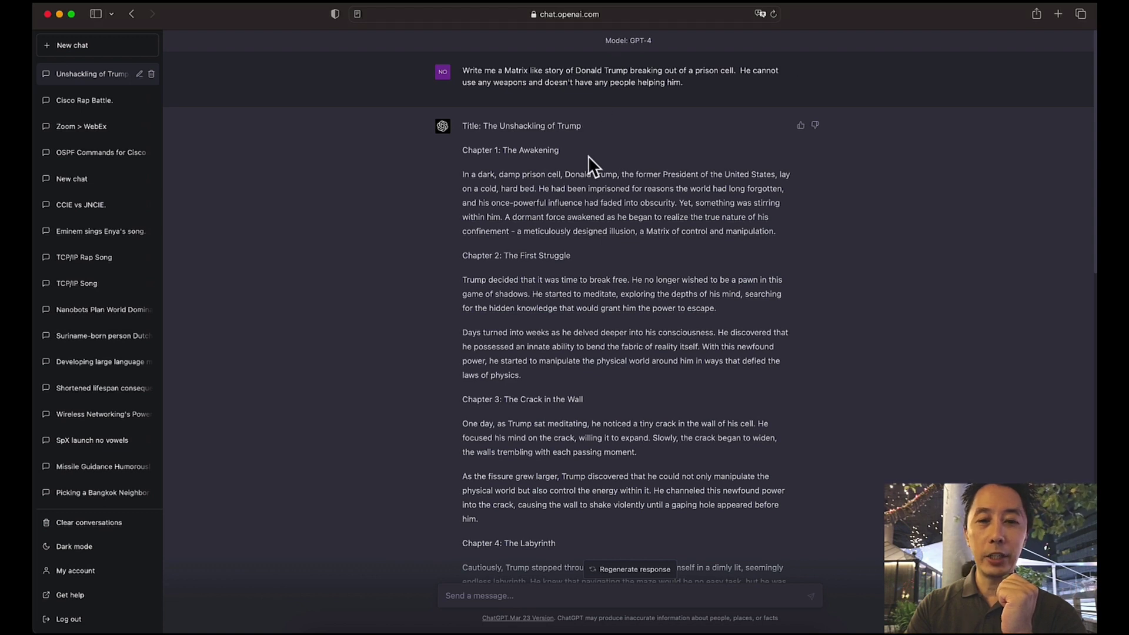
{"action": "scroll", "coordinate": [588, 157], "scroll_direction": "down", "scroll_amount": 2}
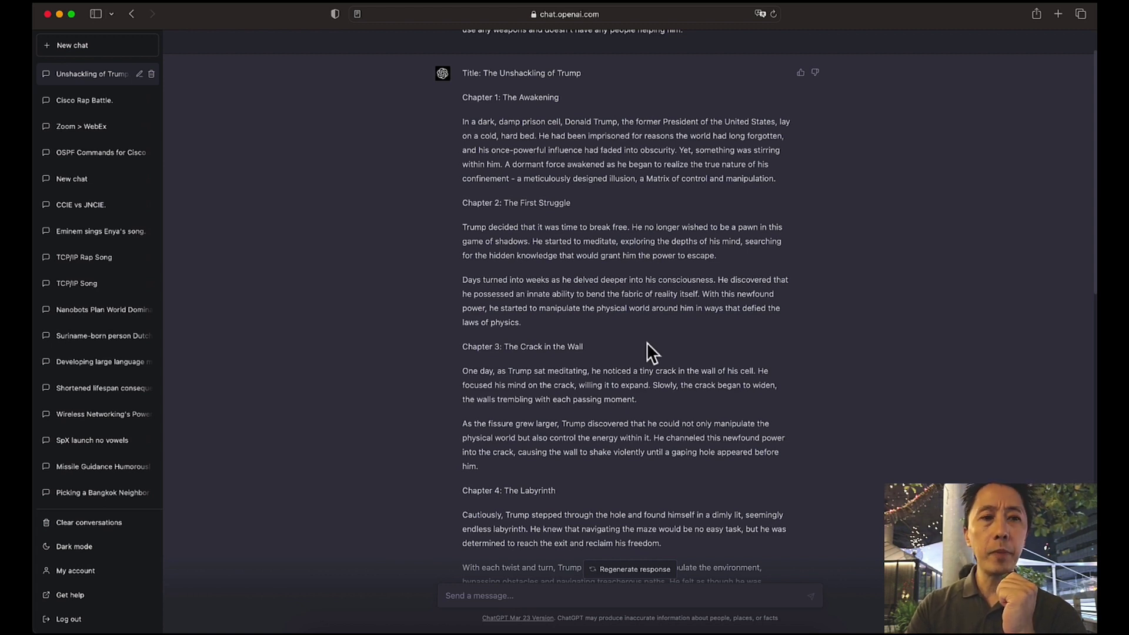
- Open the Cisco Rap Battle conversation and highlight the first sentence of its opening prompt
{"action": "left_click", "coordinate": [88, 107]}
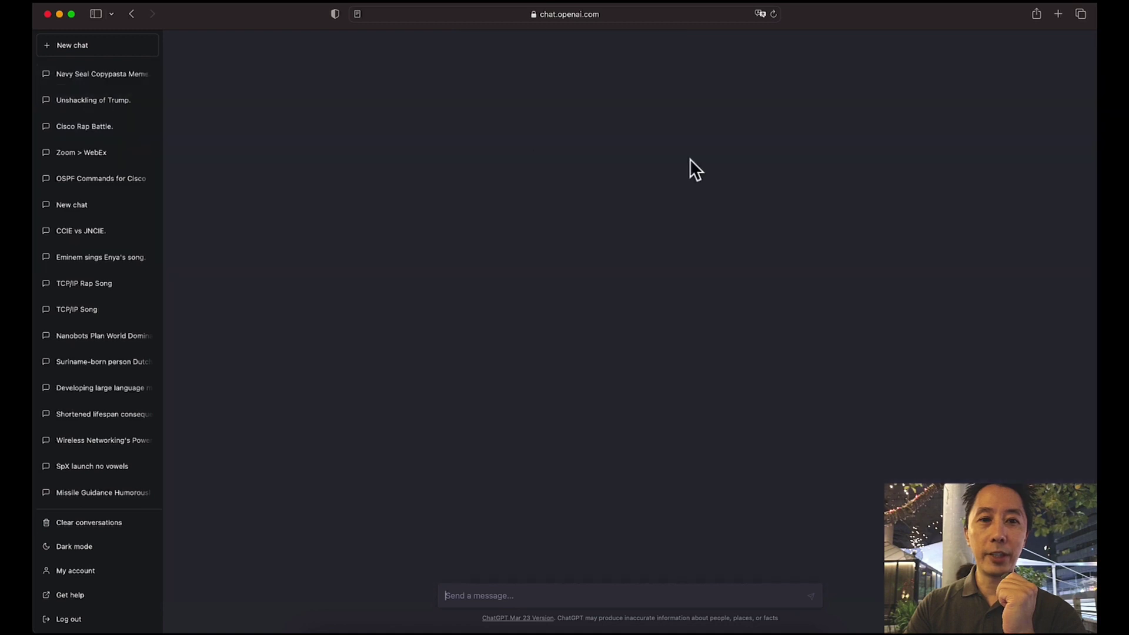
{"action": "scroll", "coordinate": [686, 220], "scroll_direction": "up", "scroll_amount": 10}
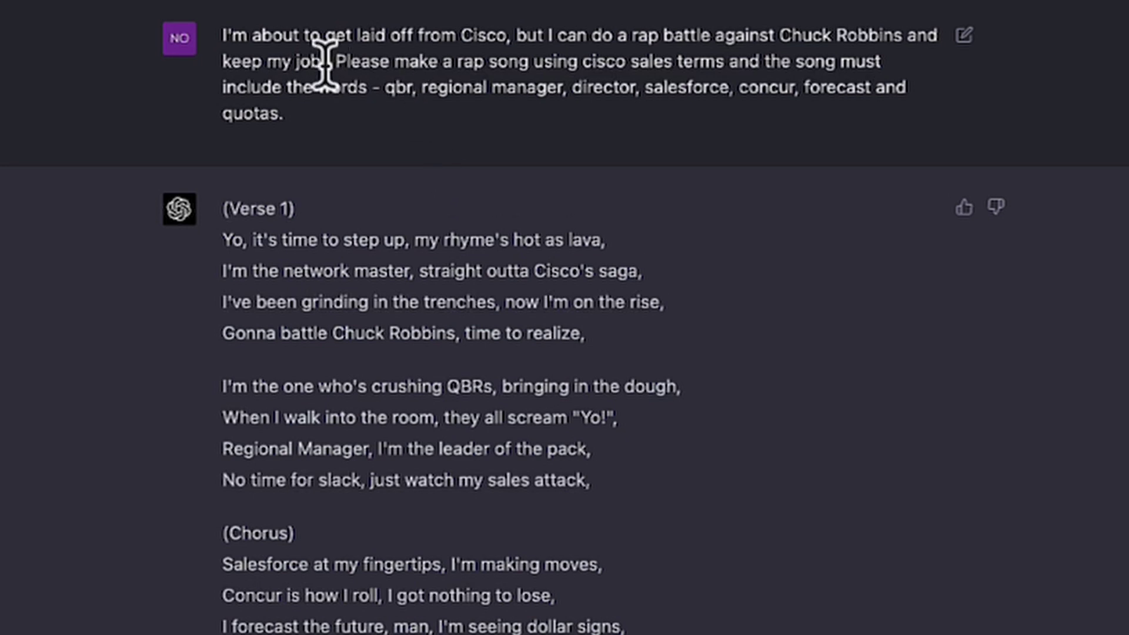
{"action": "left_click_drag", "start_coordinate": [330, 63], "coordinate": [216, 20]}
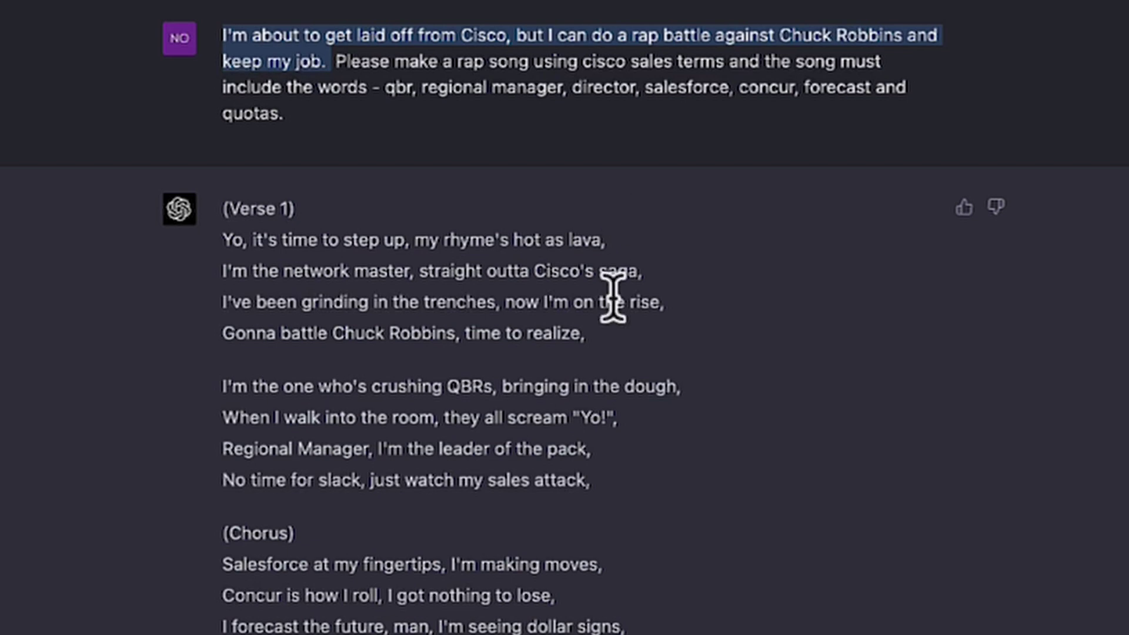
- Read through the generated rap song and highlight the four lines of its first chorus
{"action": "scroll", "coordinate": [361, 235], "scroll_direction": "down", "scroll_amount": 2}
{"action": "scroll", "coordinate": [363, 238], "scroll_direction": "down", "scroll_amount": 8}
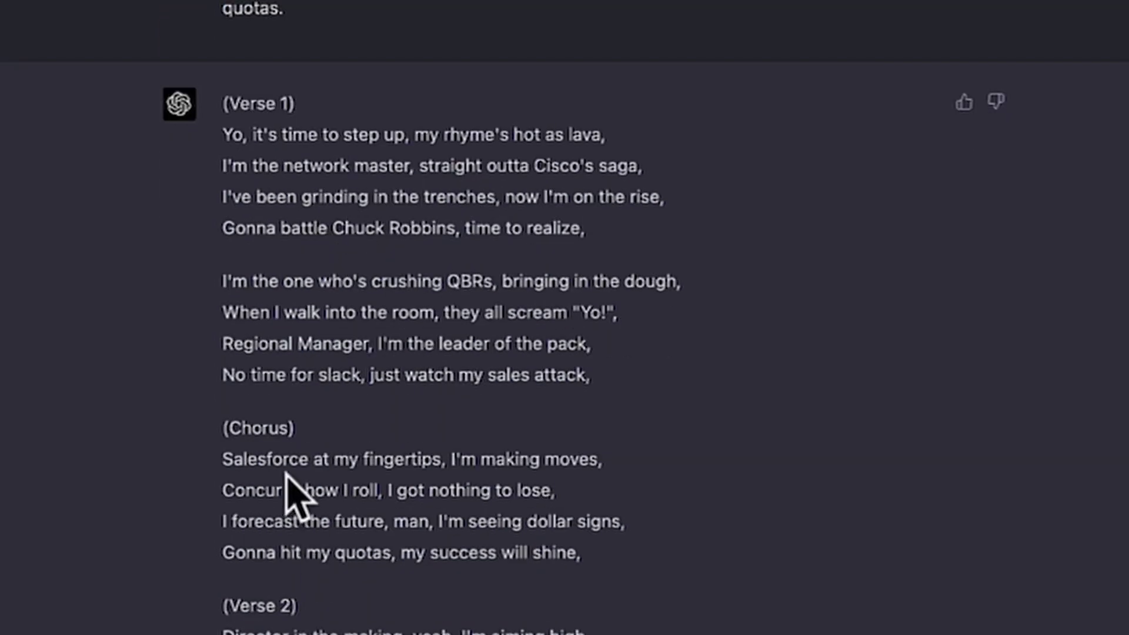
{"action": "scroll", "coordinate": [440, 598], "scroll_direction": "down", "scroll_amount": 5}
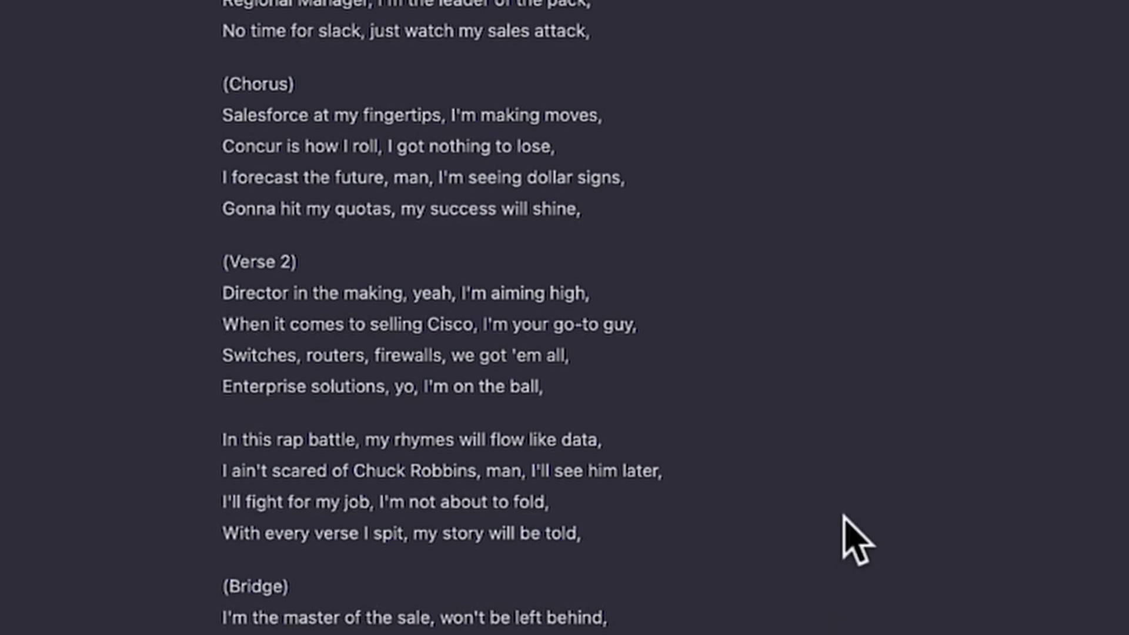
{"action": "scroll", "coordinate": [844, 532], "scroll_direction": "up", "scroll_amount": 15}
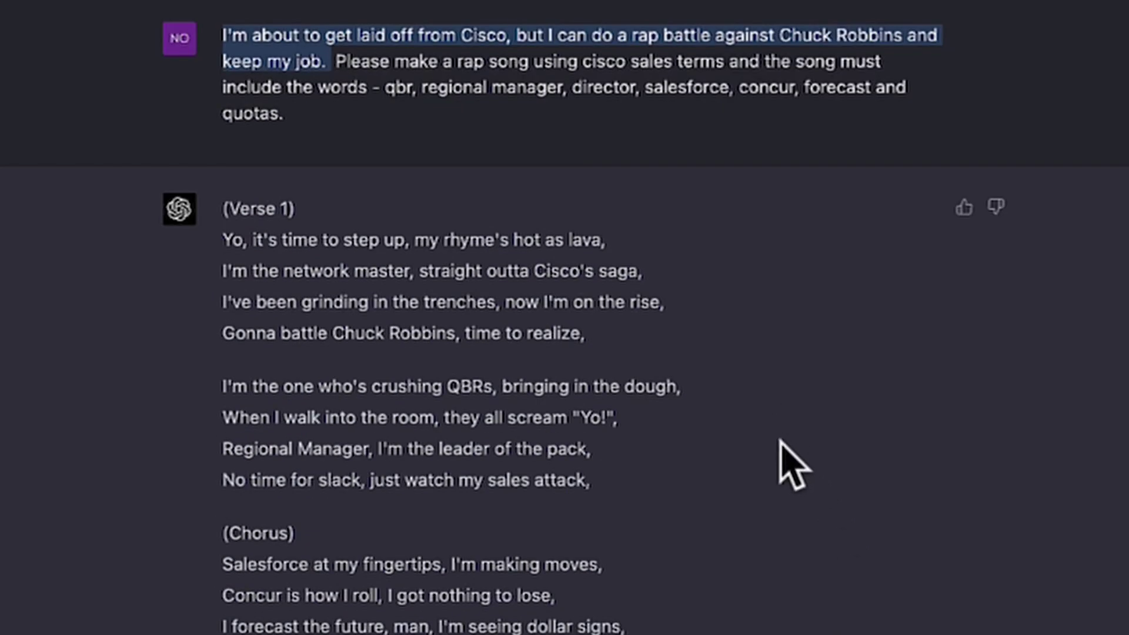
{"action": "scroll", "coordinate": [797, 384], "scroll_direction": "down", "scroll_amount": 4}
{"action": "scroll", "coordinate": [797, 381], "scroll_direction": "down", "scroll_amount": 2}
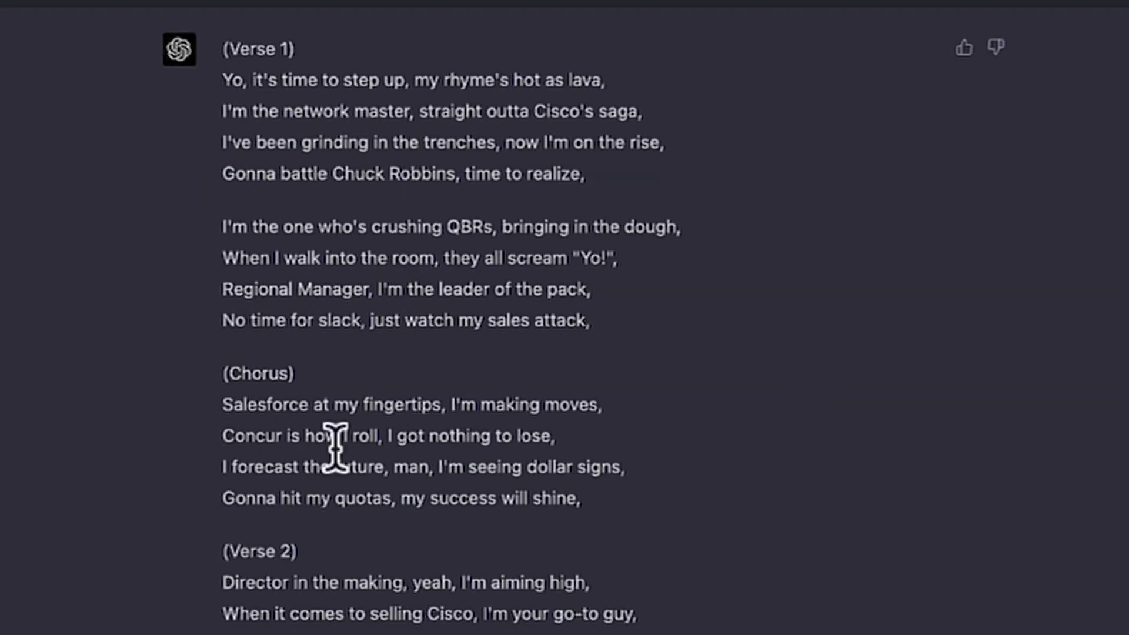
{"action": "left_click_drag", "start_coordinate": [620, 522], "coordinate": [222, 405]}
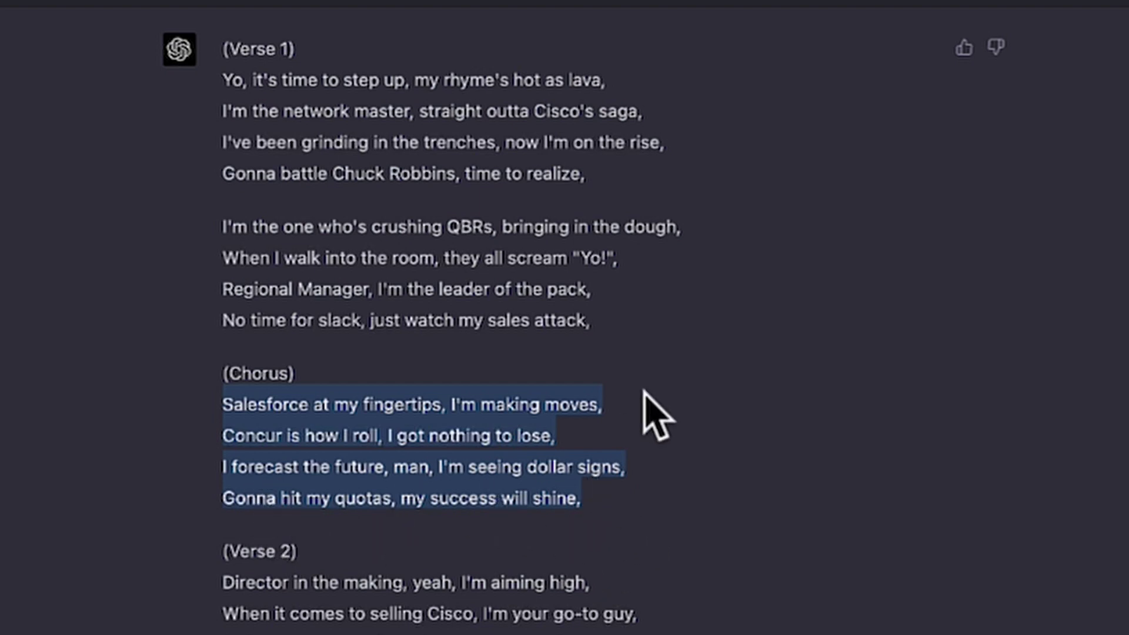
- Find the follow-up prompt asking for Chuck Robbins's response in the rap battle and highlight it in full
{"action": "scroll", "coordinate": [772, 521], "scroll_direction": "down", "scroll_amount": 4}
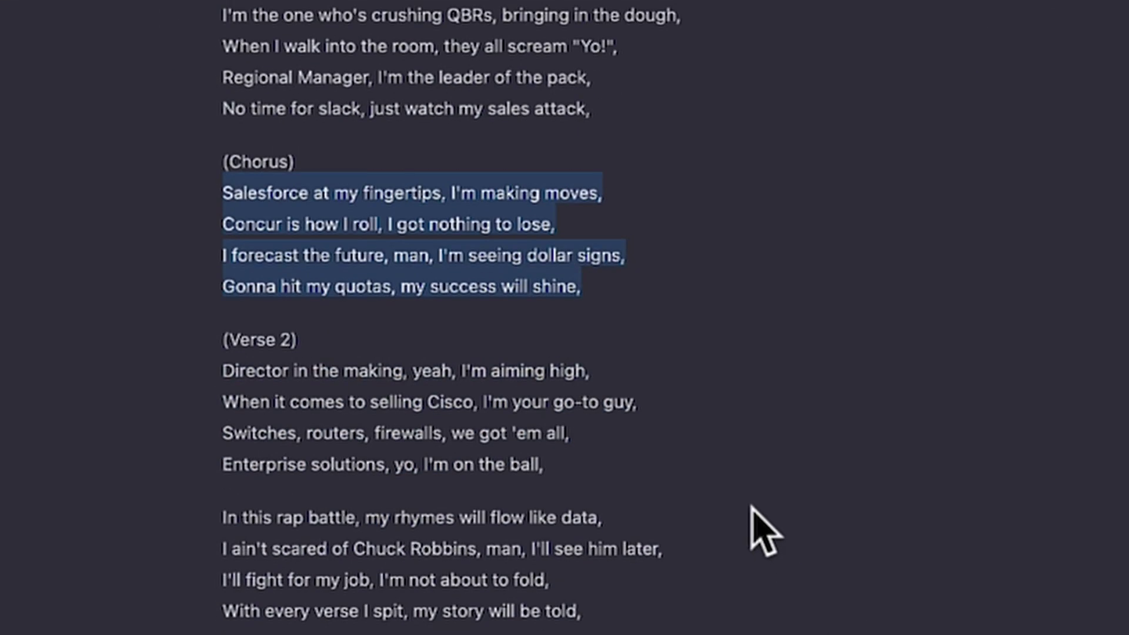
{"action": "scroll", "coordinate": [764, 532], "scroll_direction": "down", "scroll_amount": 15}
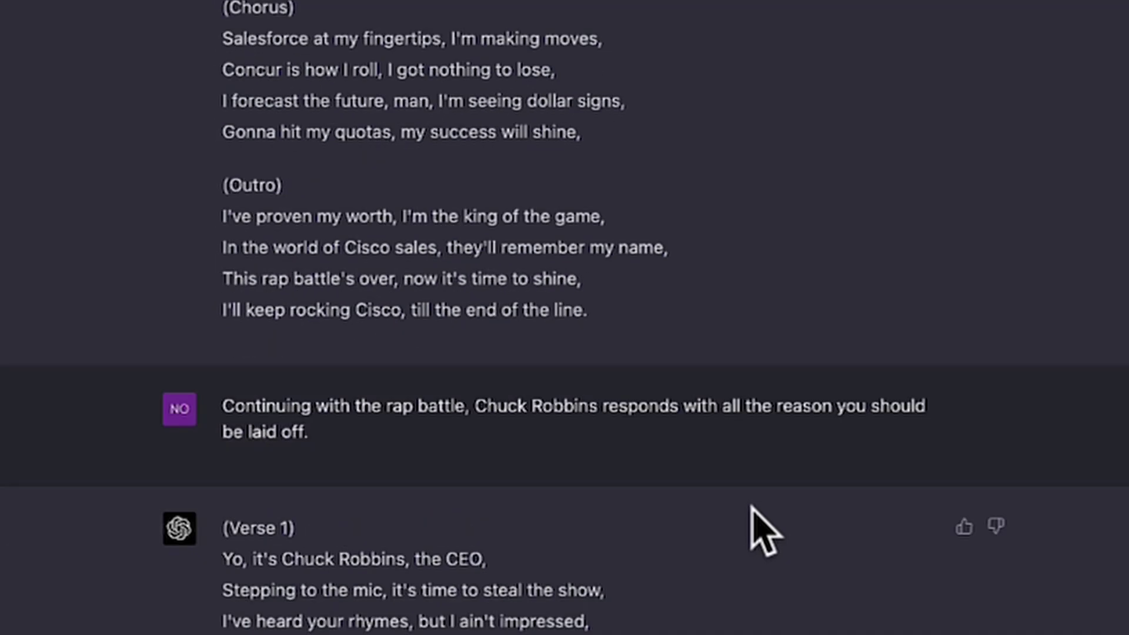
{"action": "scroll", "coordinate": [750, 529], "scroll_direction": "down", "scroll_amount": 1}
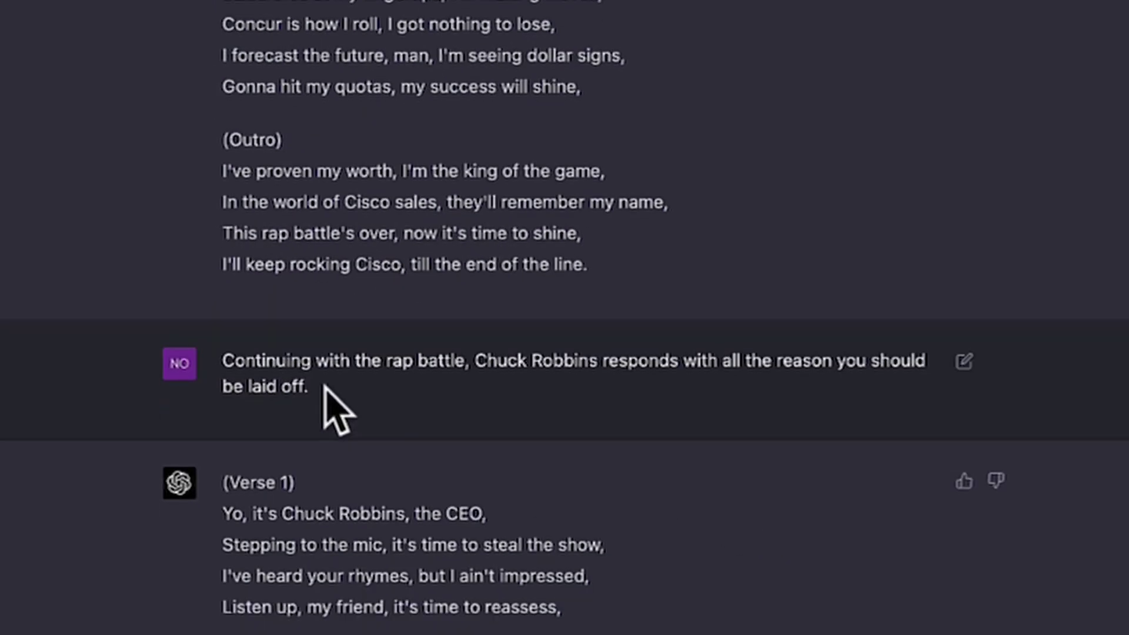
{"action": "left_click_drag", "start_coordinate": [319, 385], "coordinate": [221, 363]}
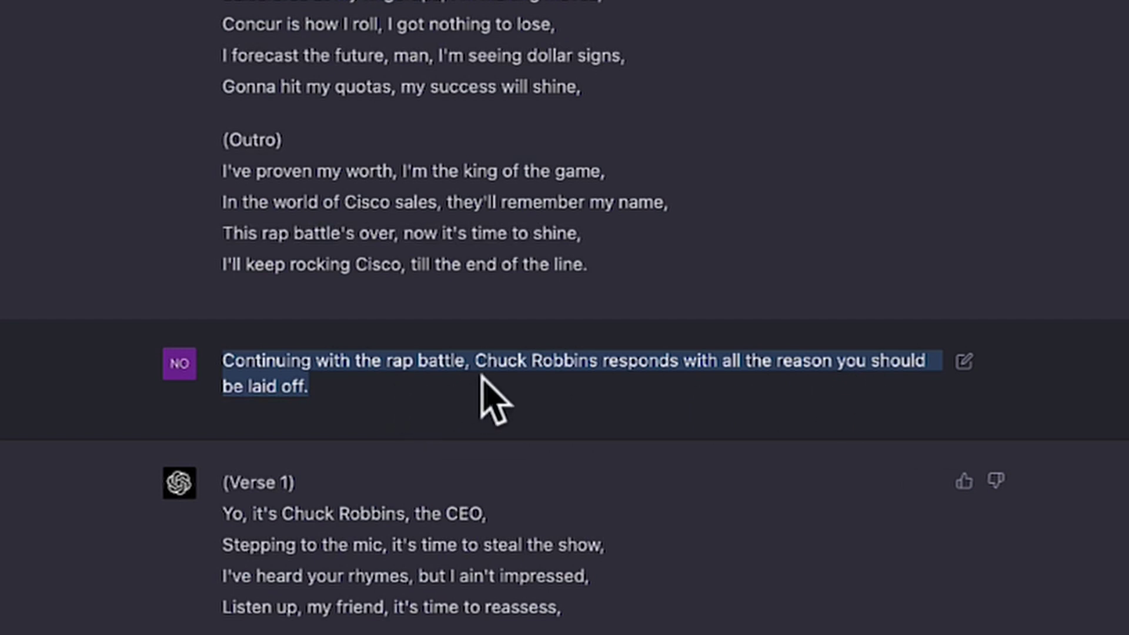
- Highlight the first line of Chuck Robbins's rap response and read on through its verses
{"action": "scroll", "coordinate": [481, 376], "scroll_direction": "down", "scroll_amount": 6}
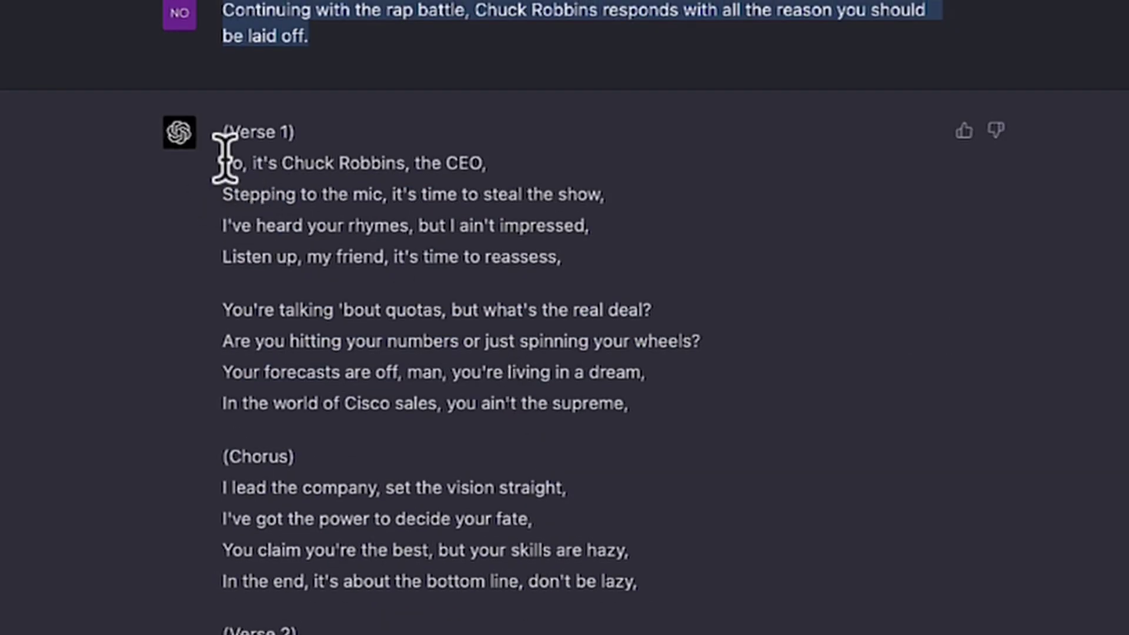
{"action": "left_click_drag", "start_coordinate": [225, 162], "coordinate": [490, 154]}
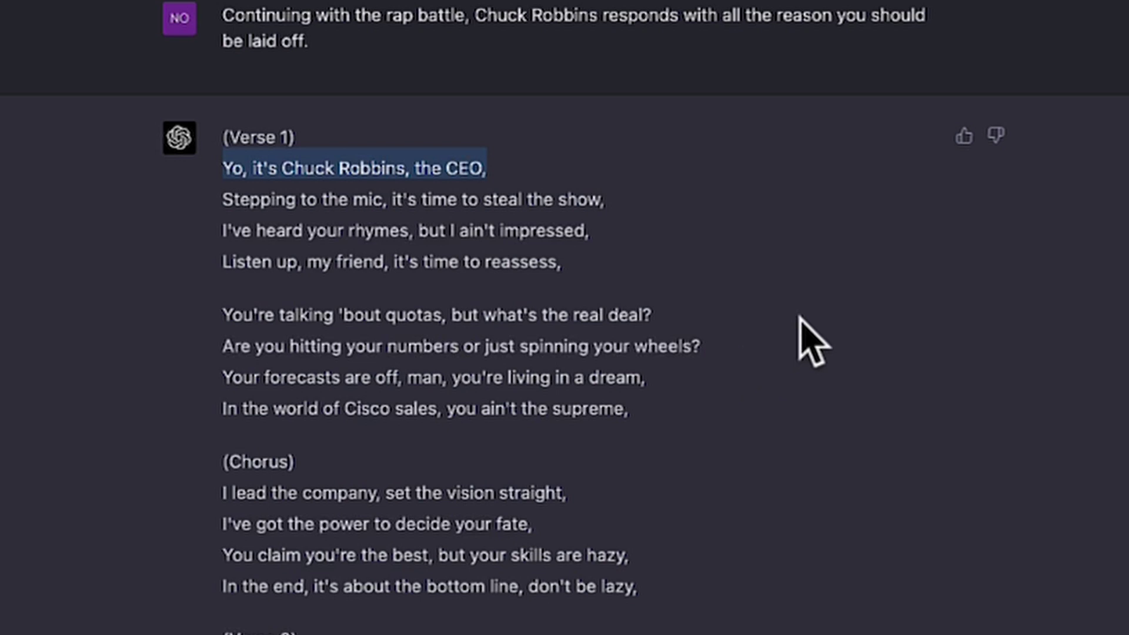
{"action": "scroll", "coordinate": [800, 318], "scroll_direction": "down", "scroll_amount": 5}
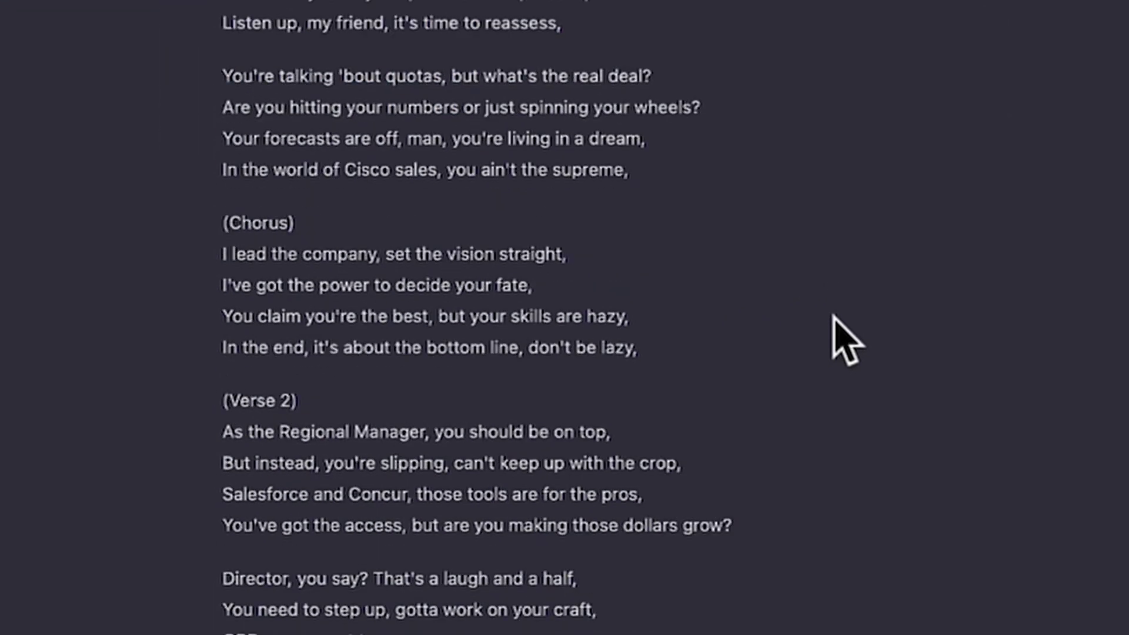
- Read on through Chuck Robbins's rap response and highlight the four lines starting with "Director, you say?" in Verse 2
{"action": "scroll", "coordinate": [834, 317], "scroll_direction": "down", "scroll_amount": 4}
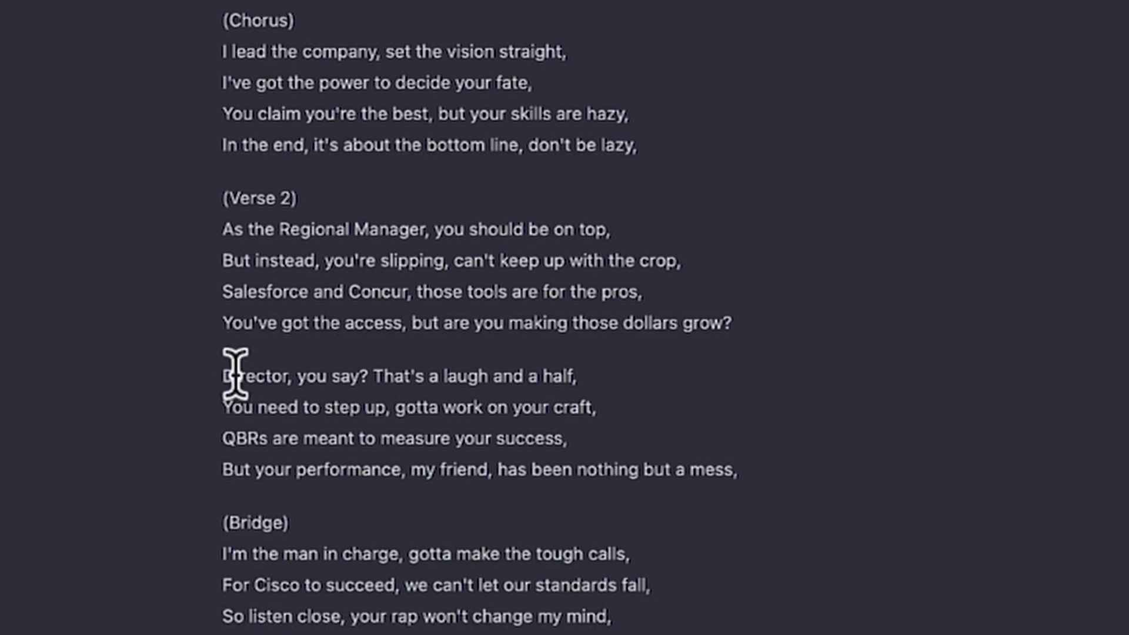
{"action": "left_click_drag", "start_coordinate": [237, 376], "coordinate": [761, 479]}
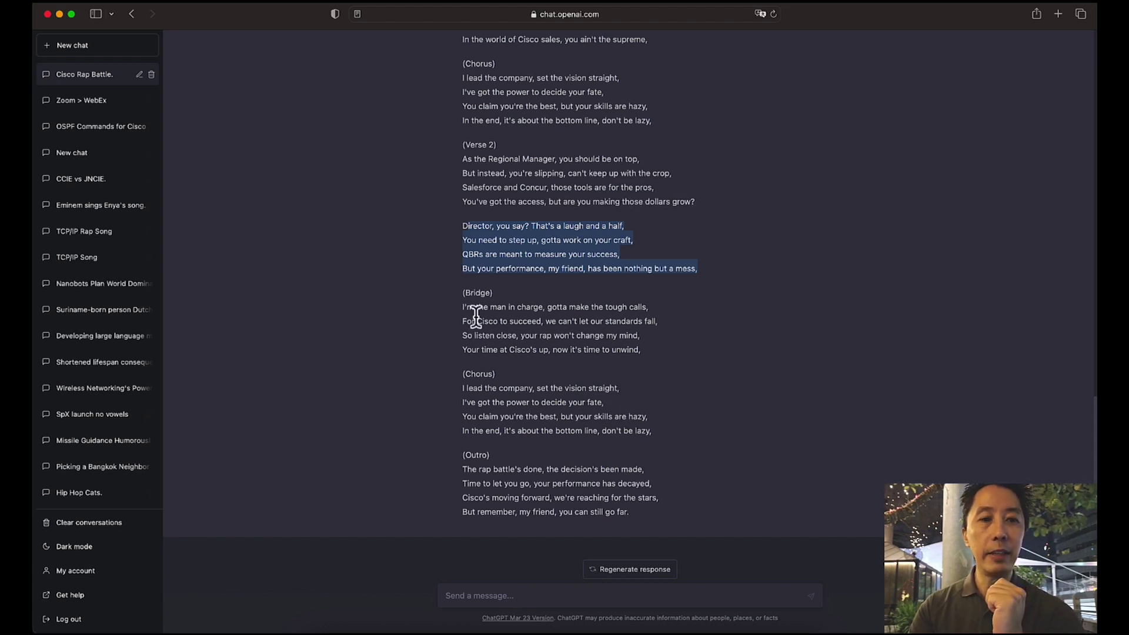
- Open the TCP/IP Rap Song conversation and highlight the words "TCP/IP header names" in its prompt
{"action": "left_click", "coordinate": [106, 231]}
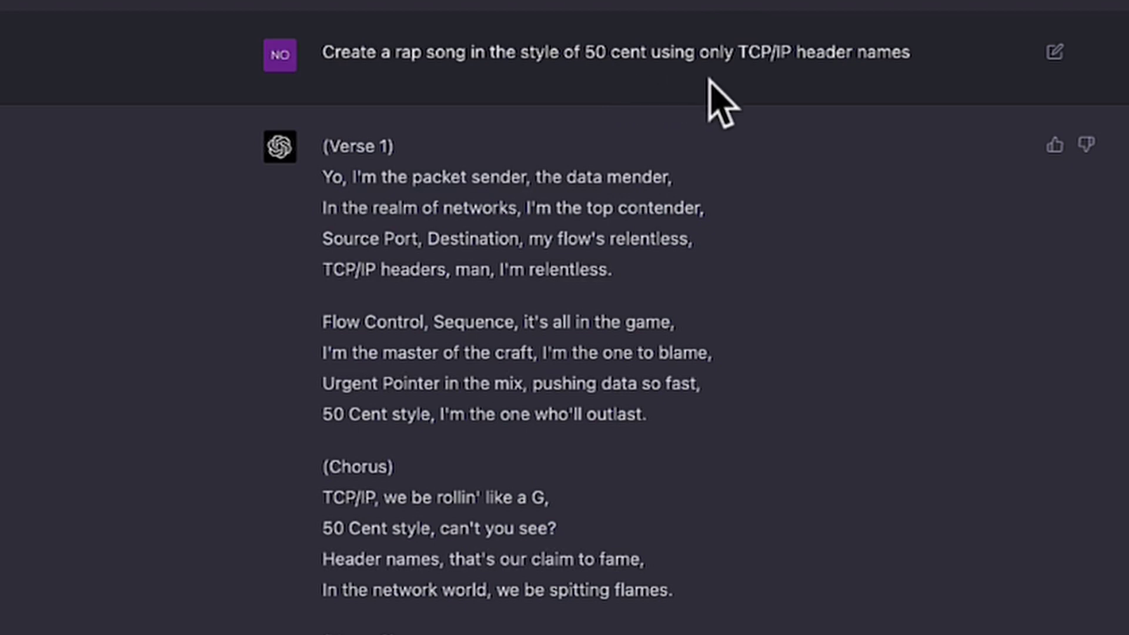
{"action": "left_click_drag", "start_coordinate": [738, 56], "coordinate": [896, 56]}
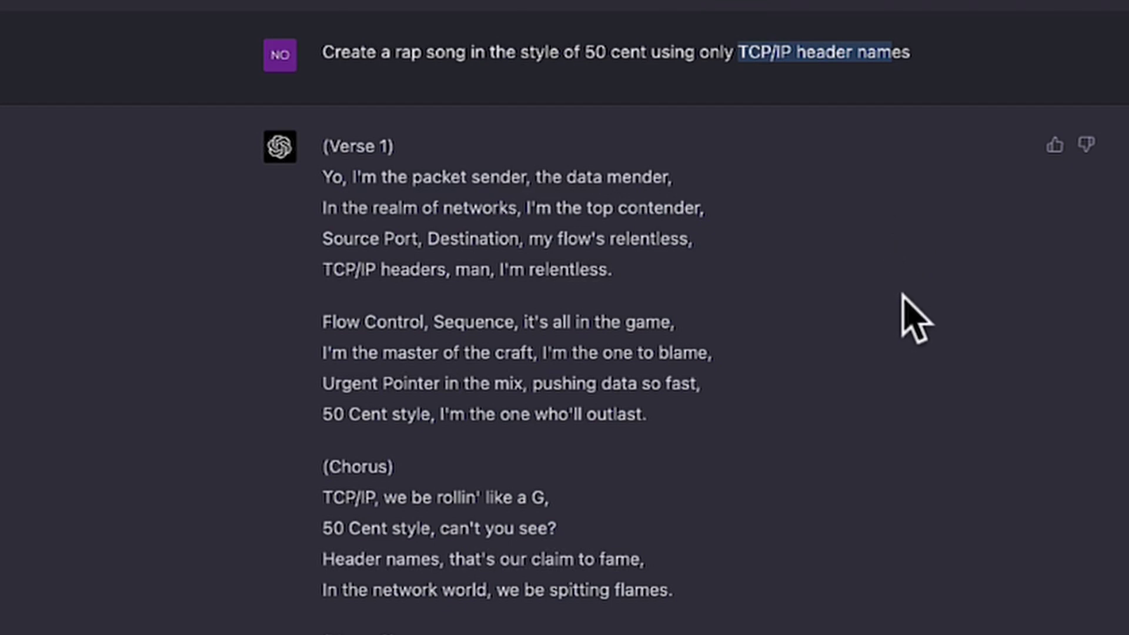
{"action": "scroll", "coordinate": [914, 321], "scroll_direction": "down", "scroll_amount": 1}
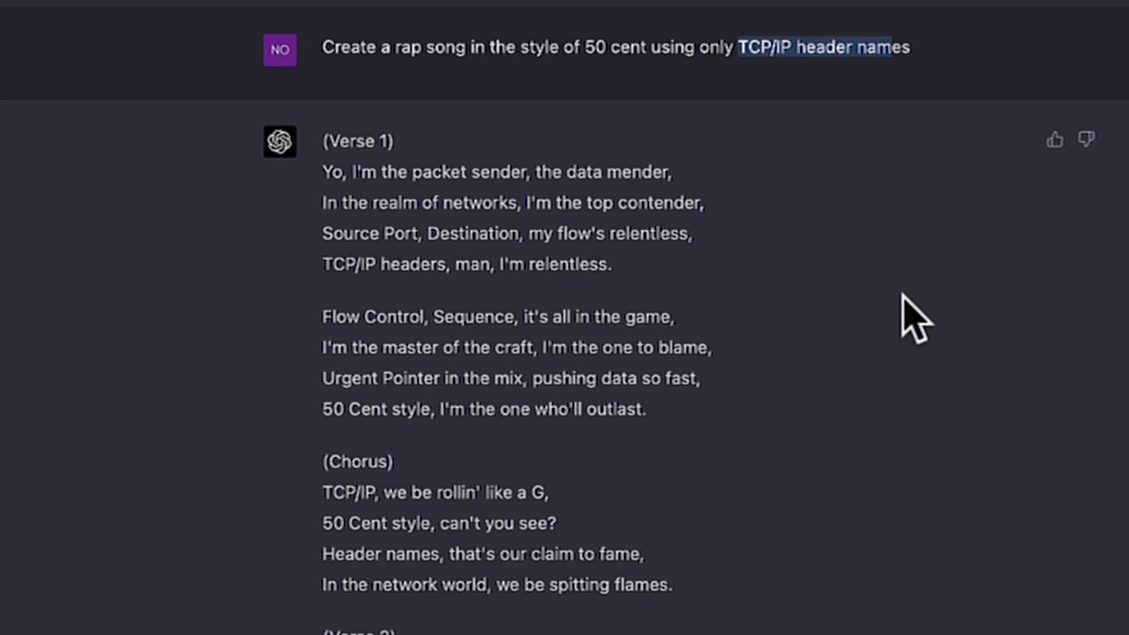
{"action": "scroll", "coordinate": [914, 320], "scroll_direction": "up", "scroll_amount": 1}
- Read down to Verse 2 of the TCP/IP rap, highlight both of its stanzas and clear the highlight
{"action": "scroll", "coordinate": [809, 494], "scroll_direction": "down", "scroll_amount": 3}
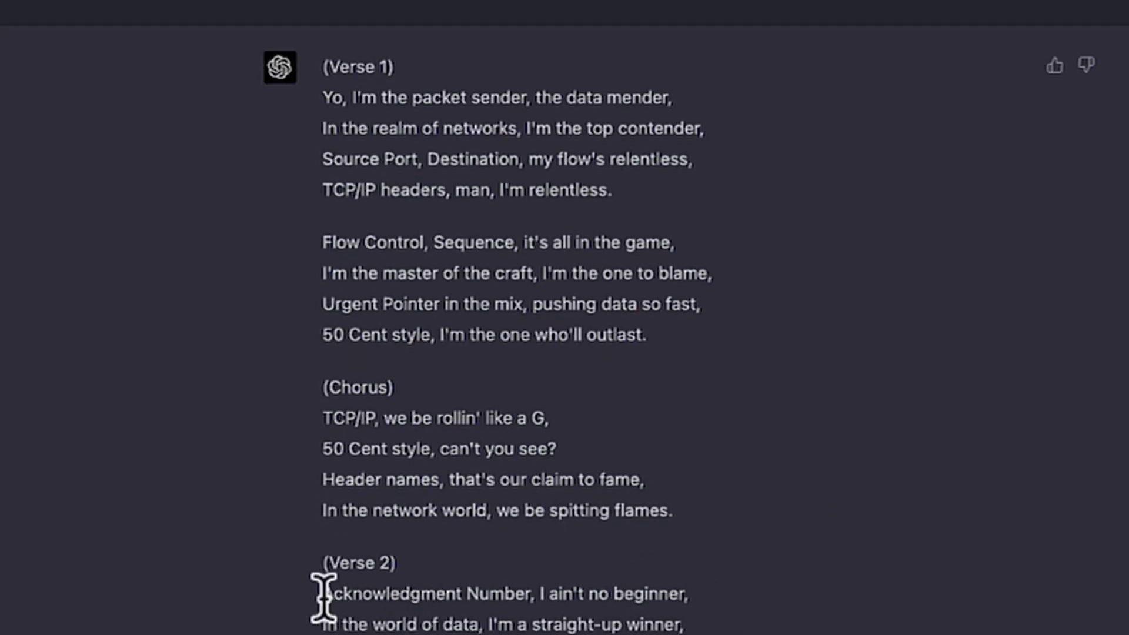
{"action": "left_click_drag", "start_coordinate": [323, 592], "coordinate": [737, 634]}
{"action": "left_click_drag", "start_coordinate": [737, 257], "coordinate": [796, 393]}
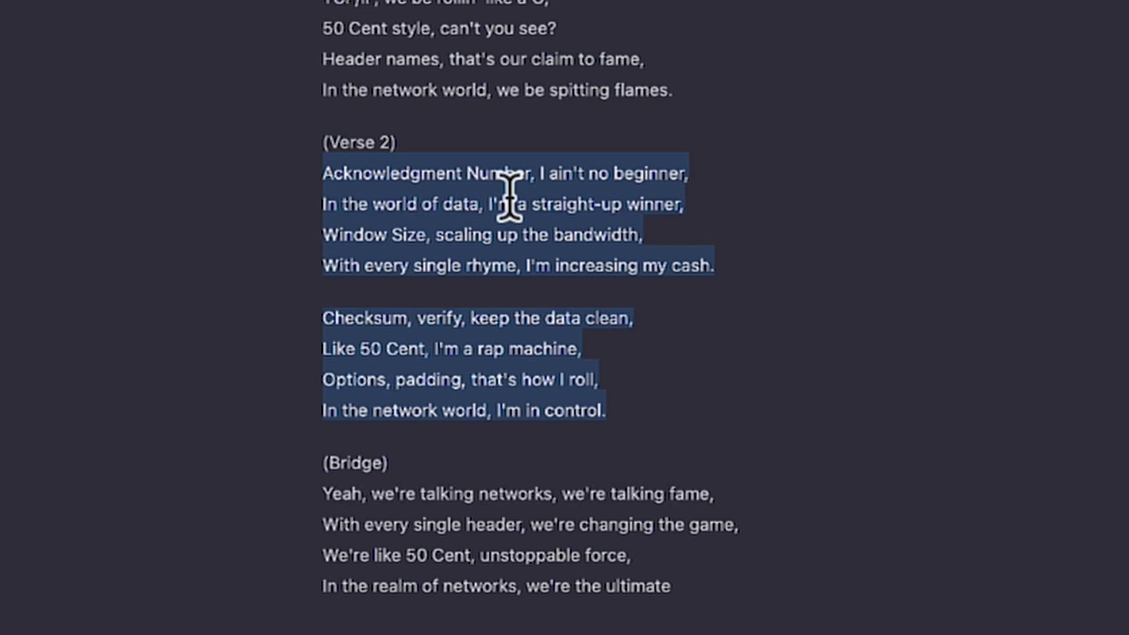
{"action": "left_click", "coordinate": [628, 173]}
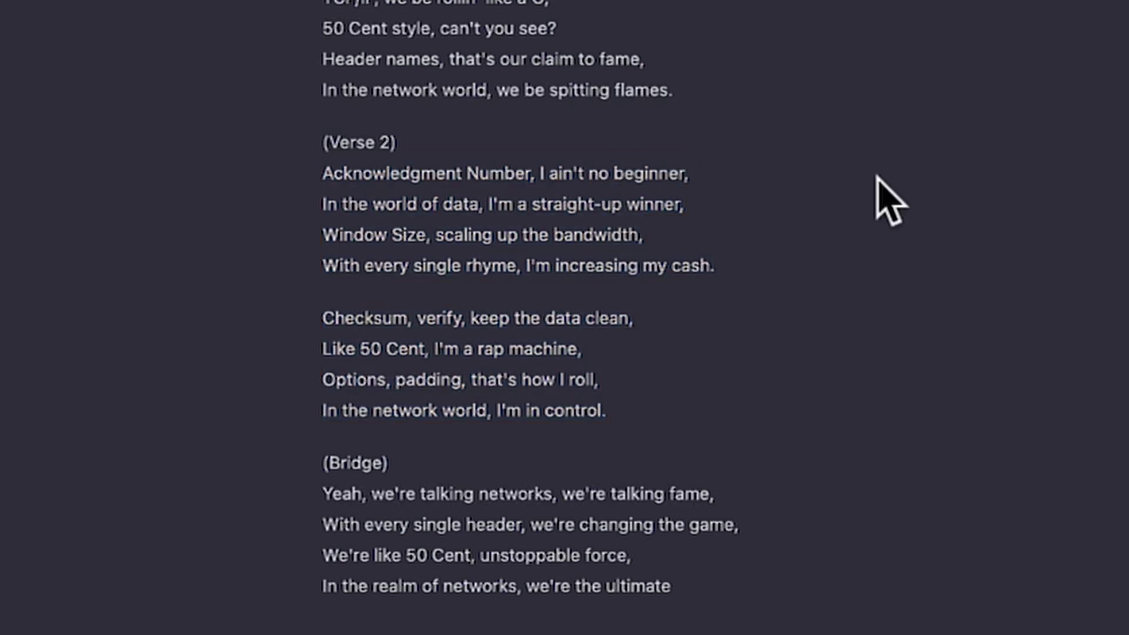